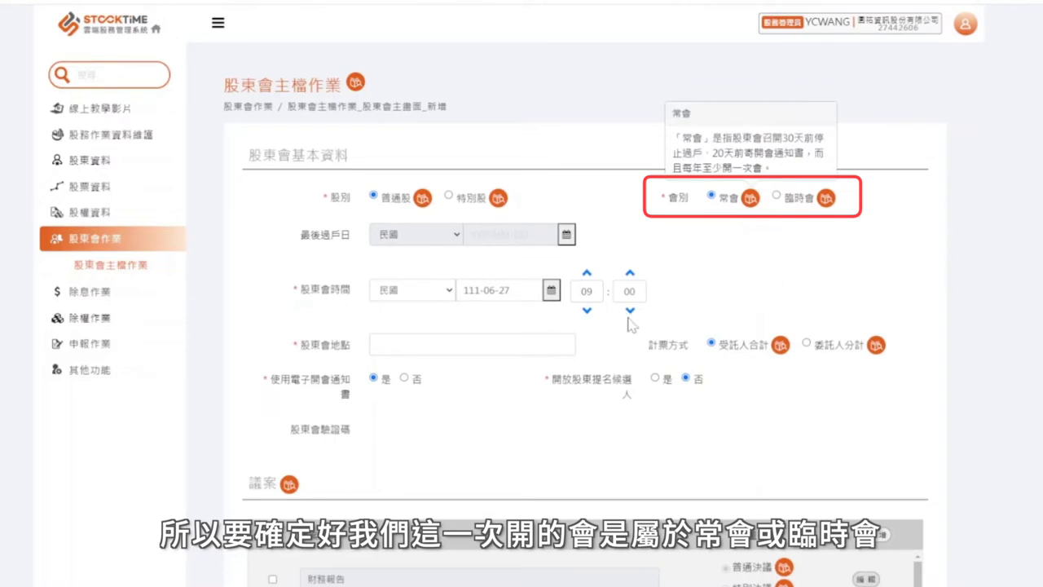
Enter 公司會議室 as the shareholders' meeting location (股東會地點).
click(435, 344)
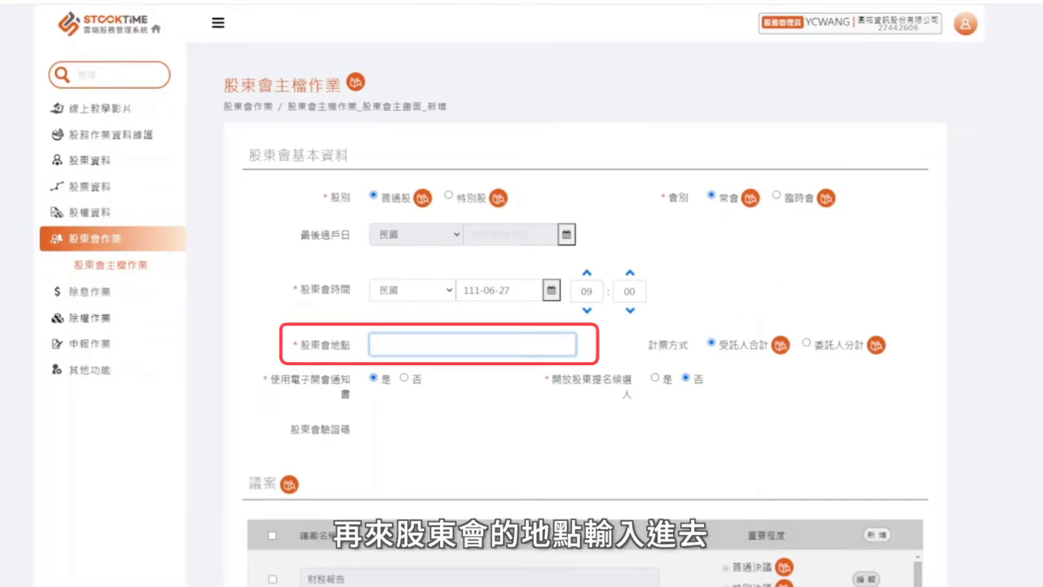
text(公司會議室)
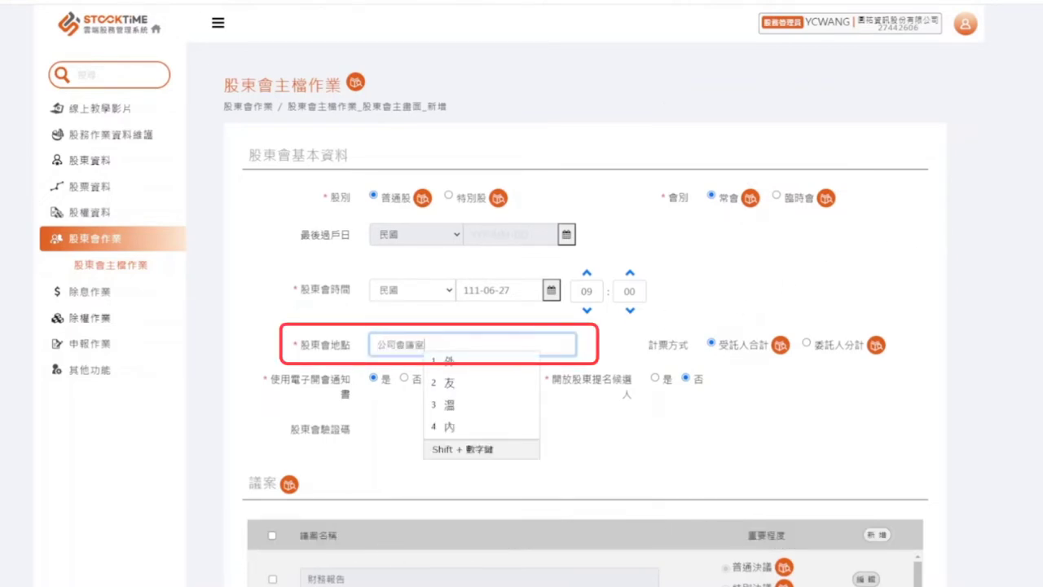
click(787, 392)
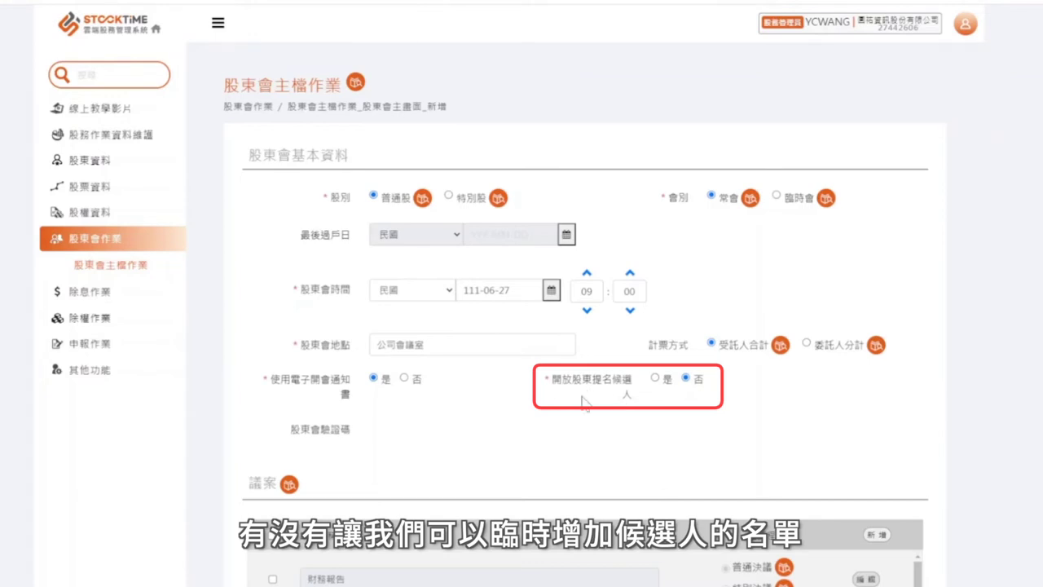
Include the proposals 財務報告 and 財務報表承認案 from the existing proposal list in this year's meeting agenda.
scroll(583, 400, down, 4)
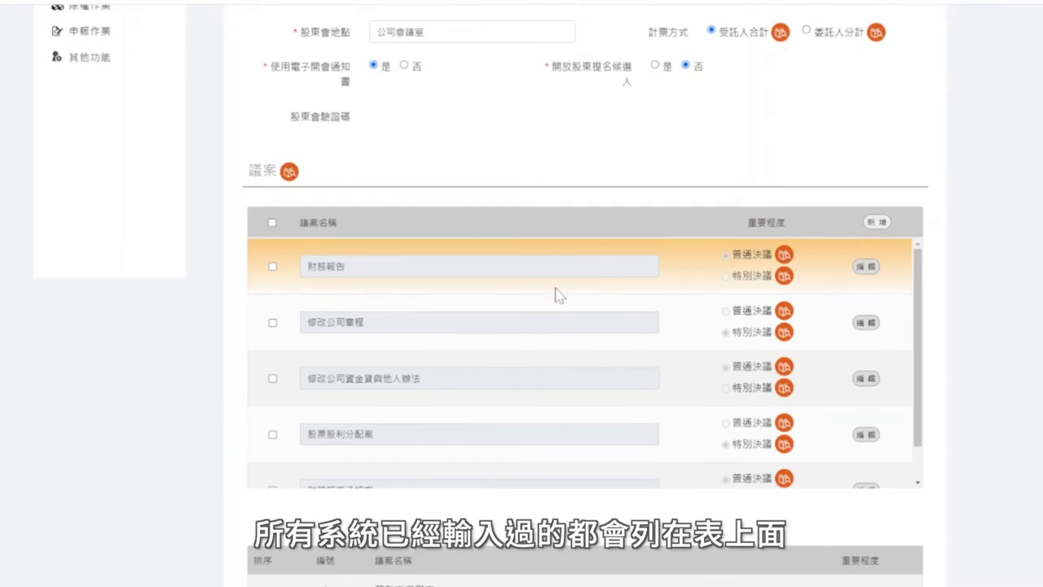
scroll(554, 310, down, 5)
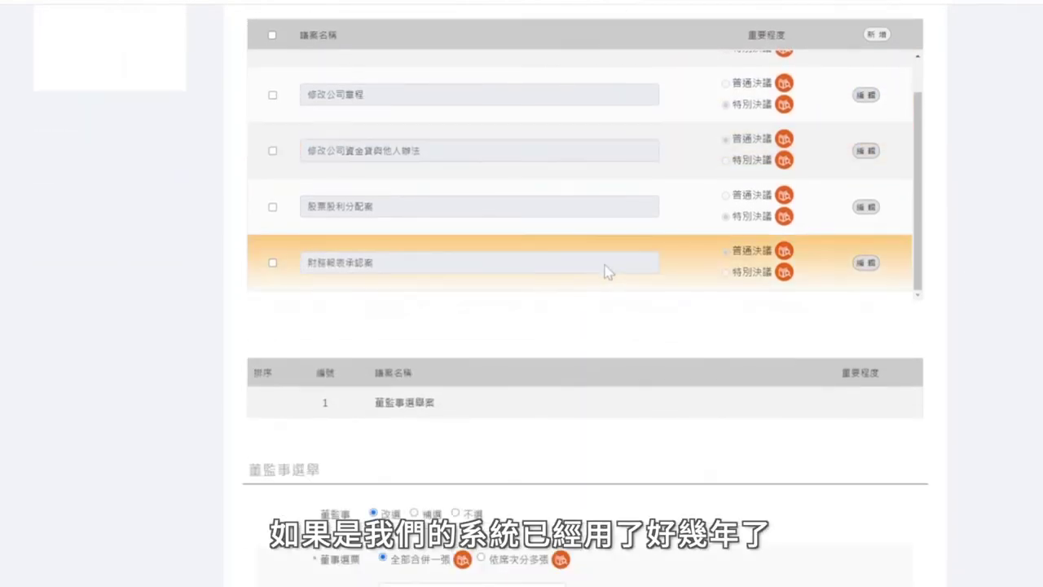
scroll(601, 265, up, 1)
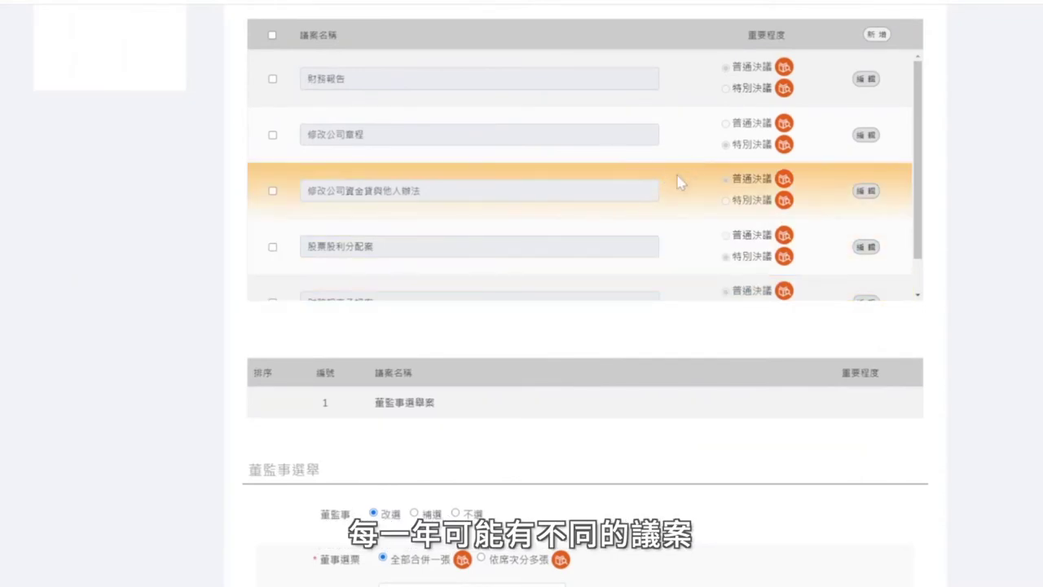
scroll(514, 196, up, 1)
scroll(514, 196, up, 2)
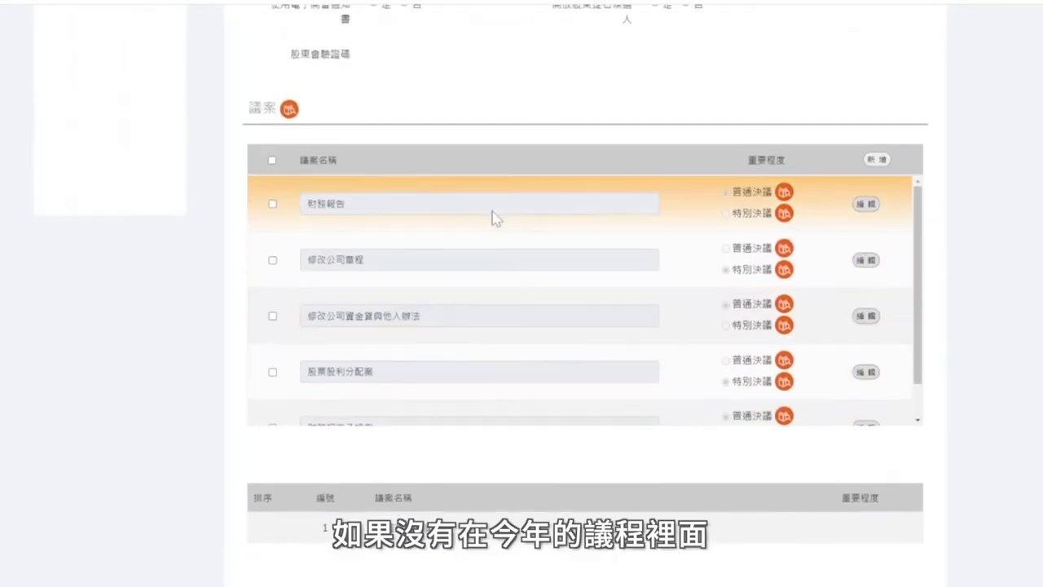
scroll(492, 217, down, 1)
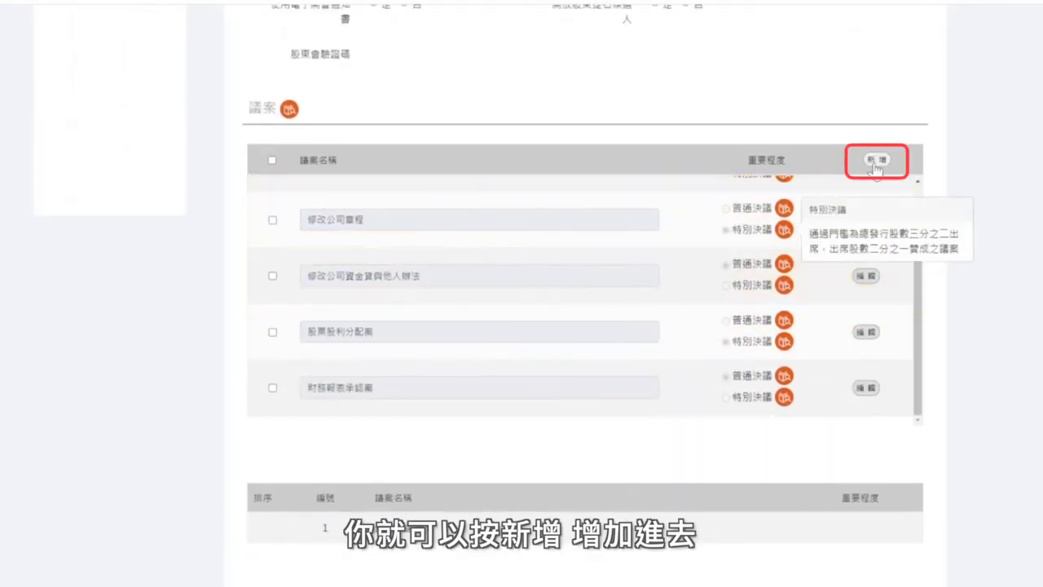
scroll(477, 291, up, 4)
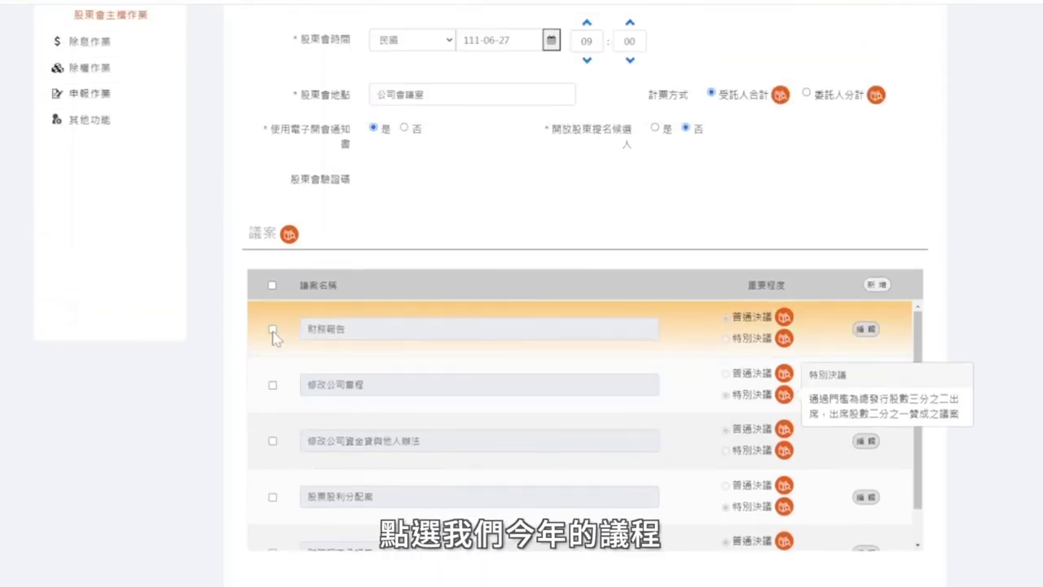
click(273, 329)
scroll(277, 399, down, 3)
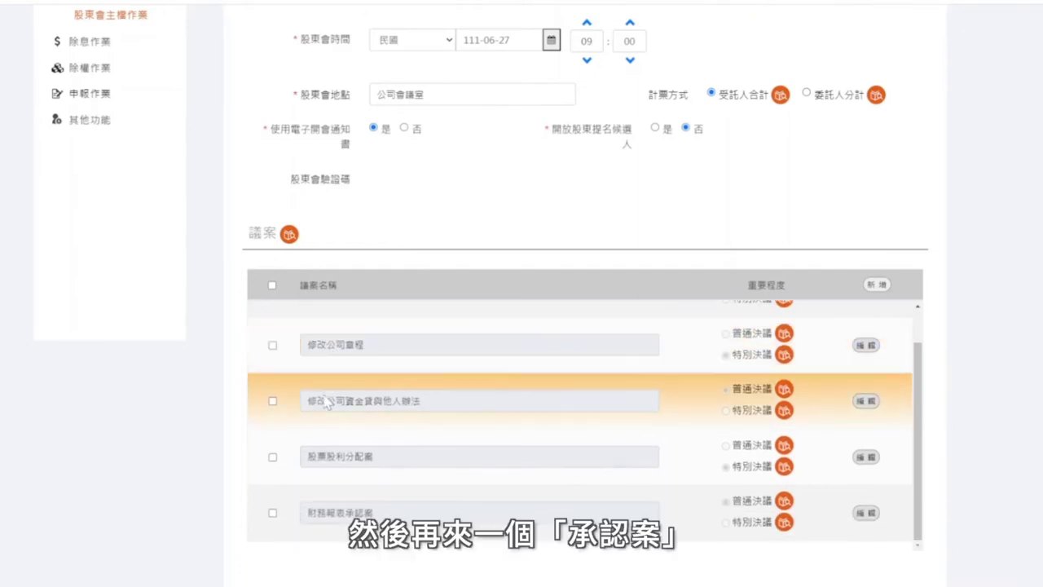
click(273, 453)
Add the proposals 修改公司資金貸與他人辦法 and 修改公司章程 to the meeting agenda.
scroll(408, 377, up, 2)
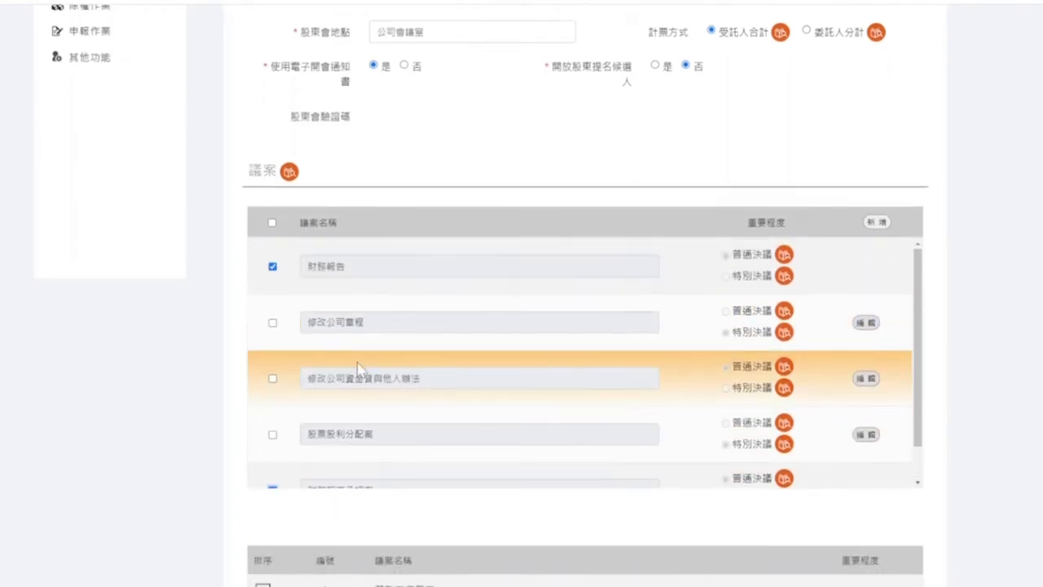
click(273, 379)
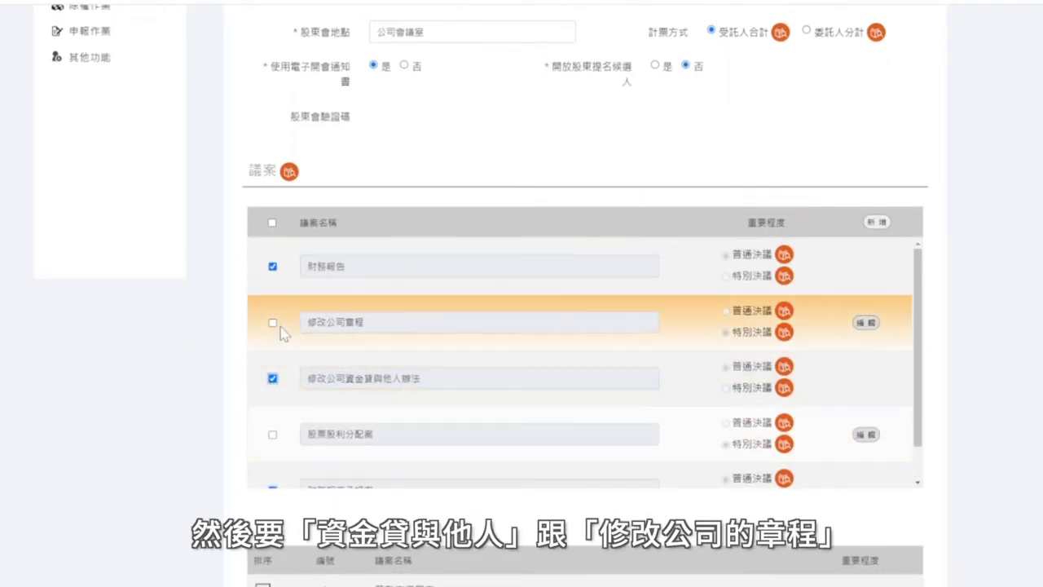
click(273, 323)
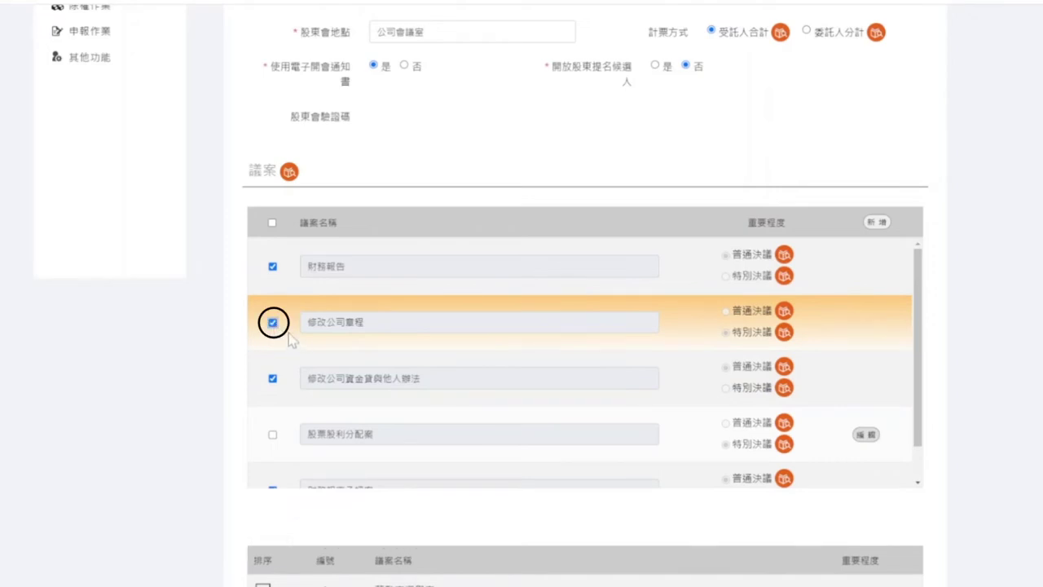
Reorder the selected proposals so that 董監事選舉案 comes last, directly after 修改公司章程.
scroll(350, 328, down, 1)
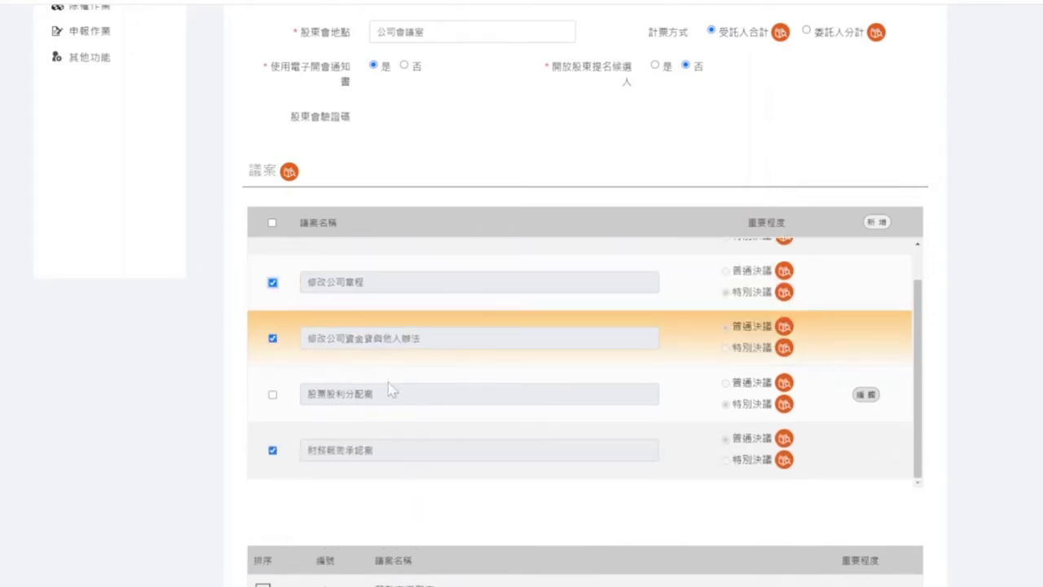
scroll(474, 495, down, 2)
scroll(448, 463, down, 2)
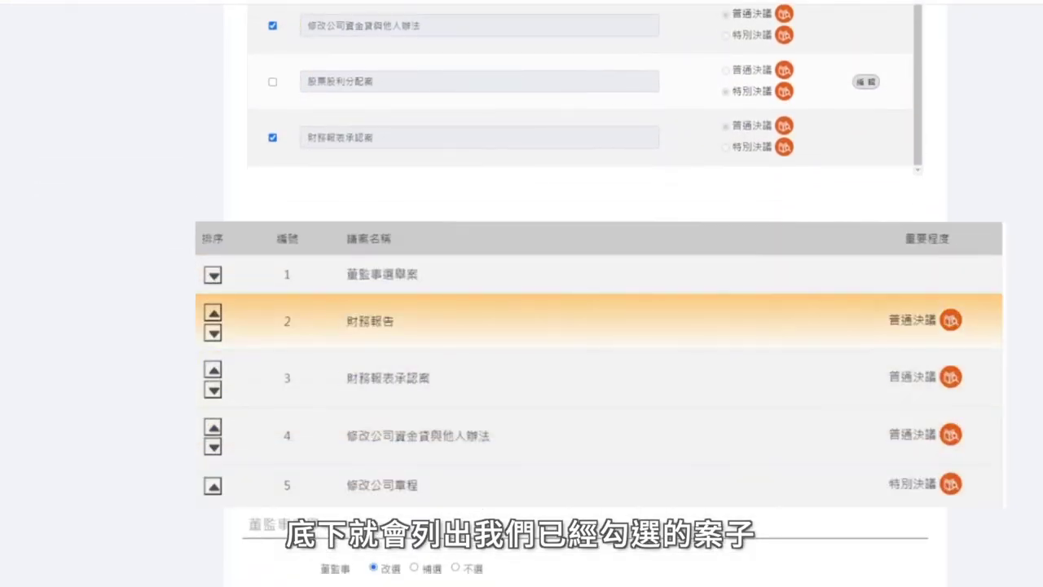
scroll(411, 403, down, 1)
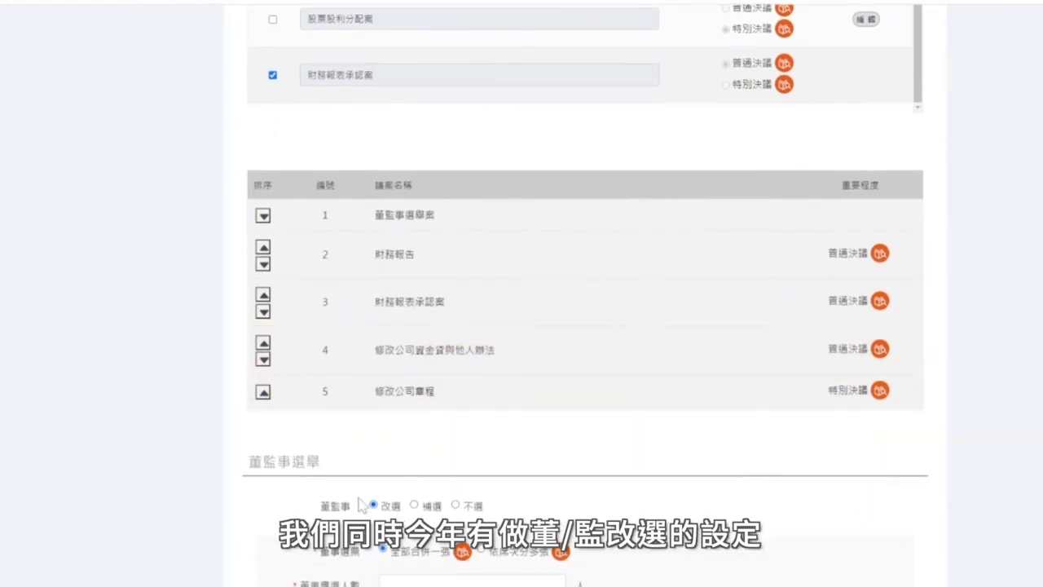
mouse_move(462, 552)
mouse_move(561, 552)
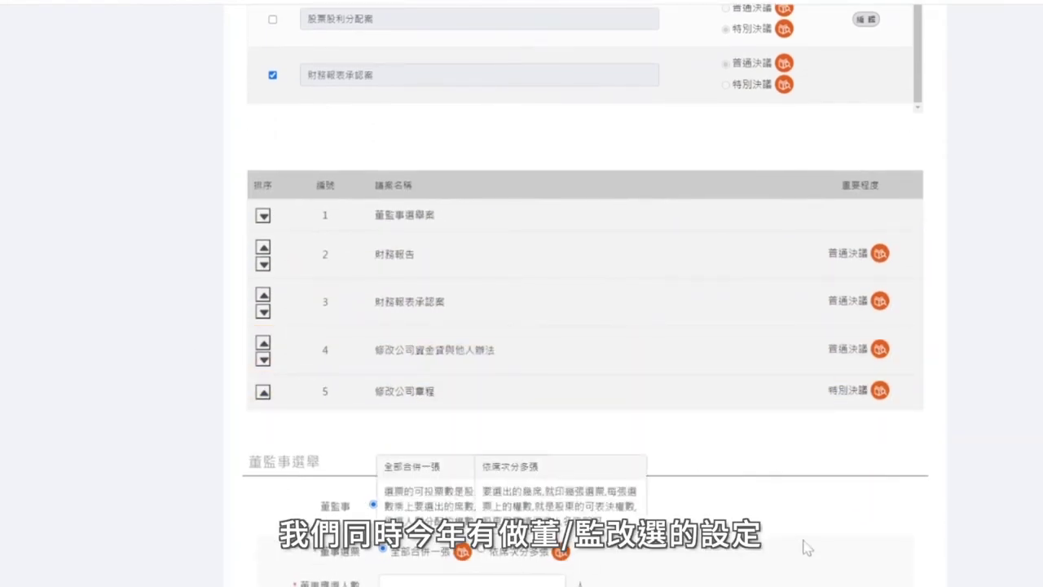
scroll(803, 547, down, 2)
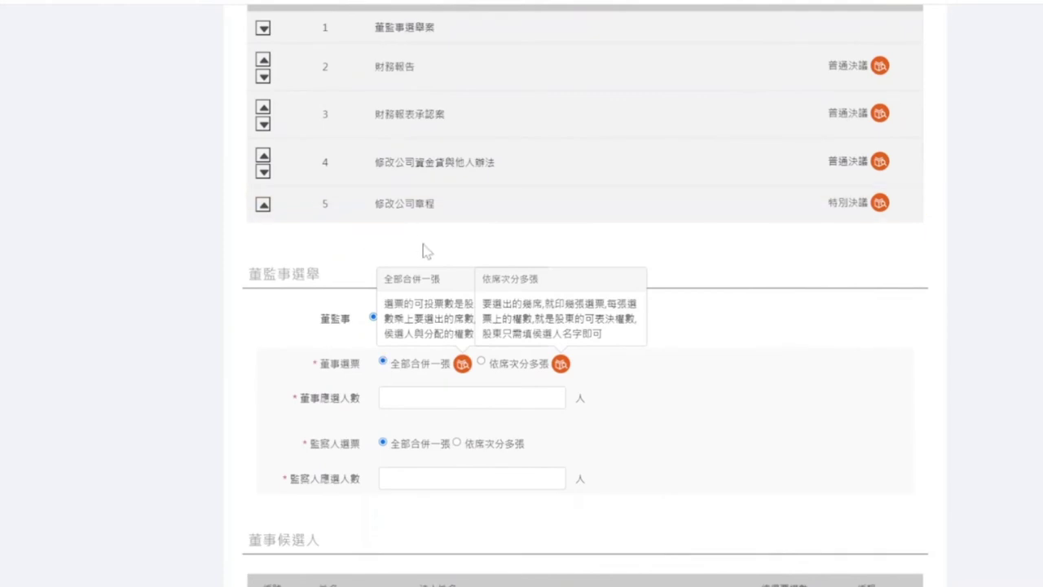
scroll(419, 244, up, 2)
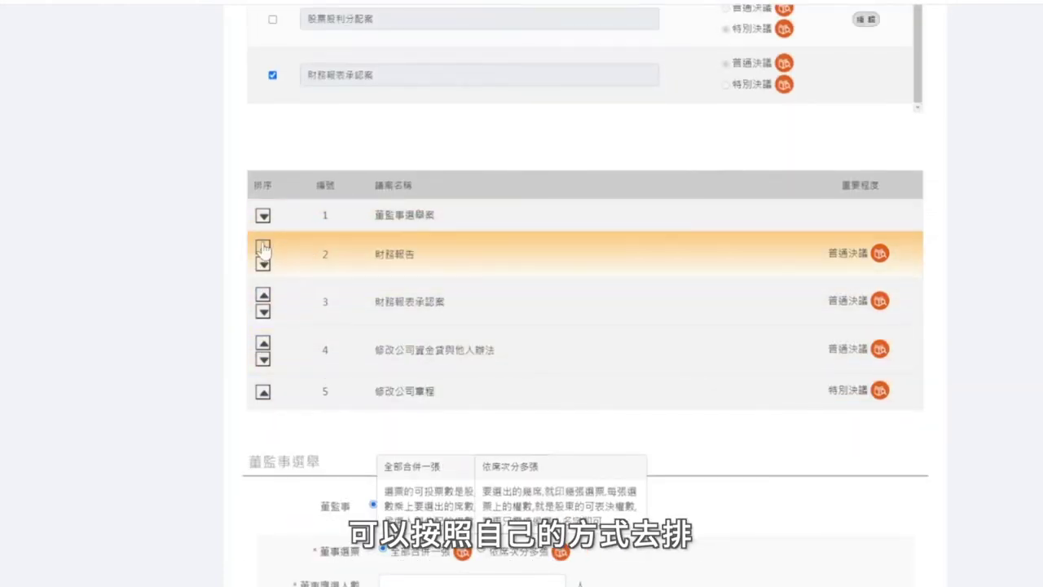
click(263, 216)
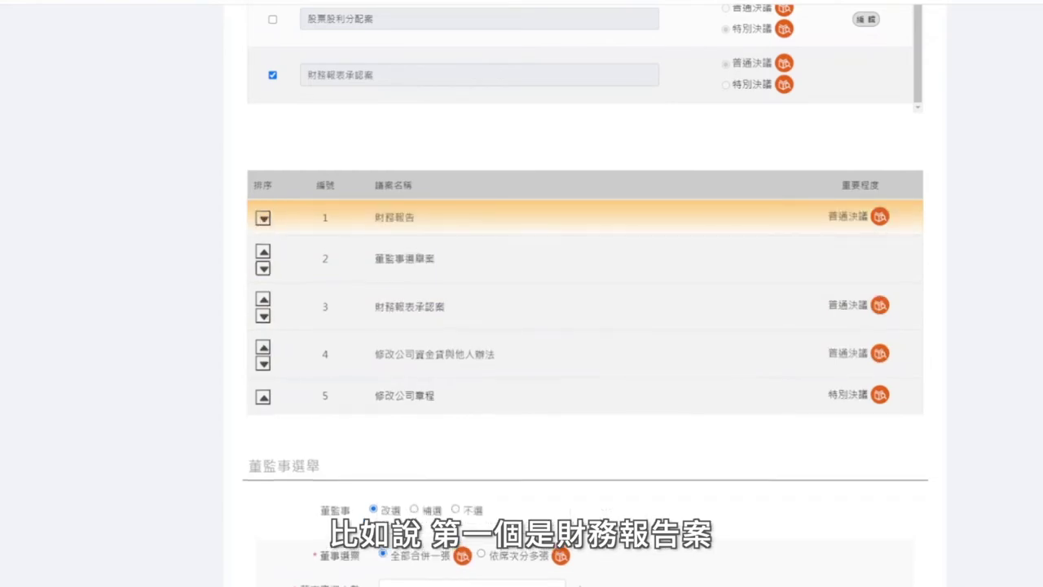
click(262, 299)
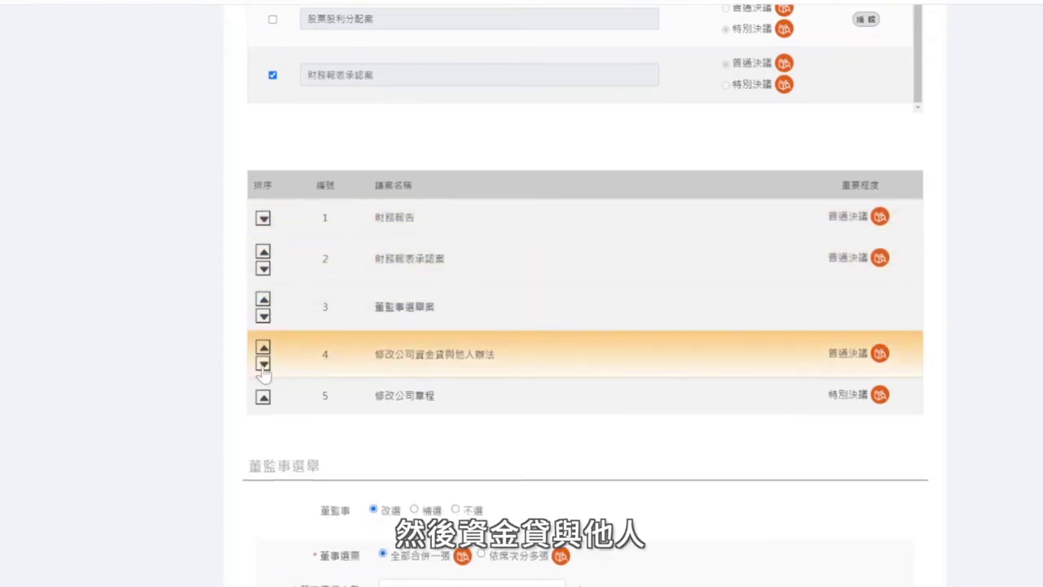
click(263, 316)
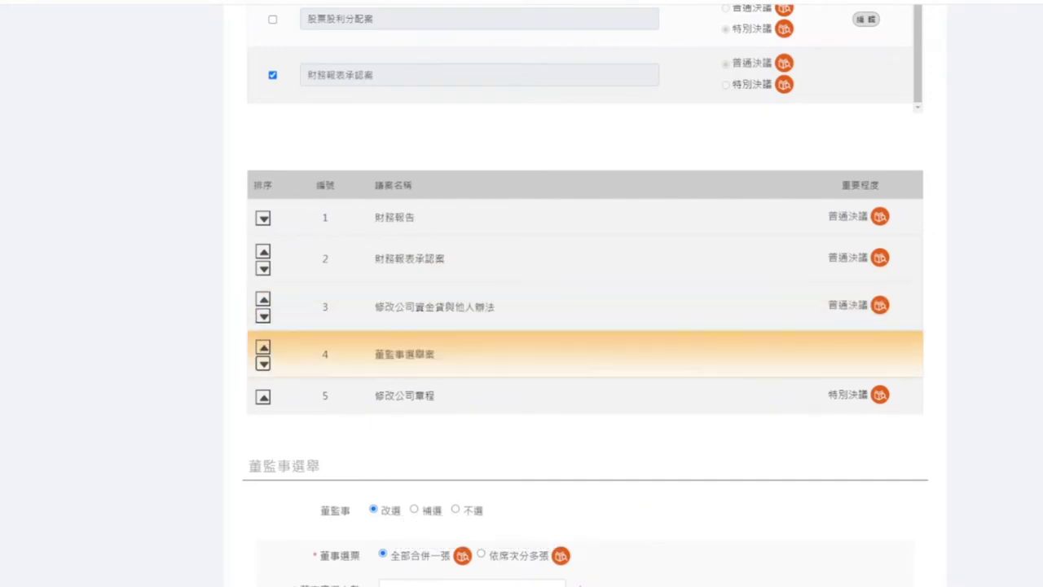
click(262, 396)
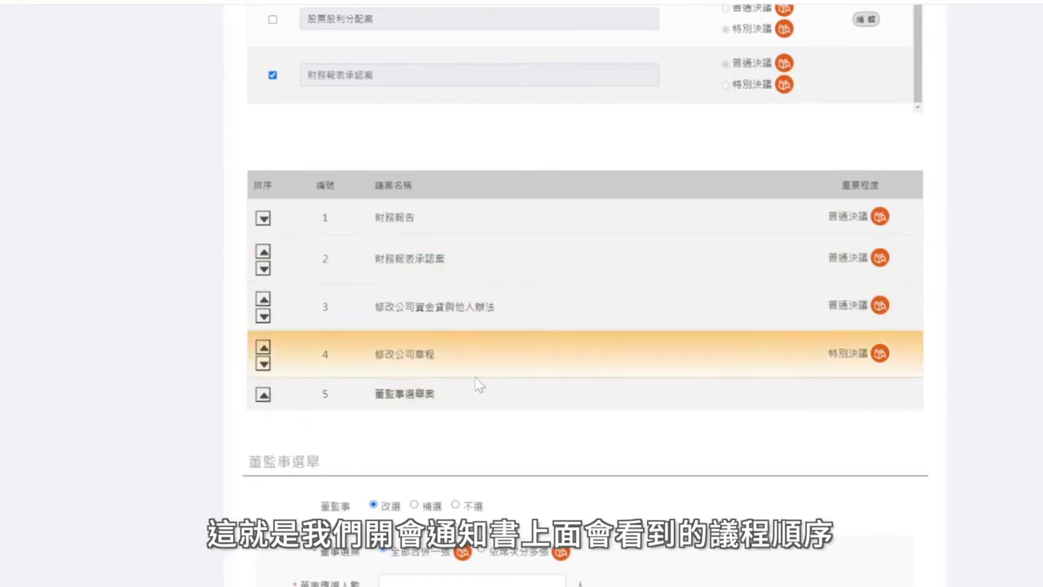
Set the number of directors to elect (董事應選人數) to 5 and of supervisors (監察人應選人數) to 2.
scroll(451, 357, down, 3)
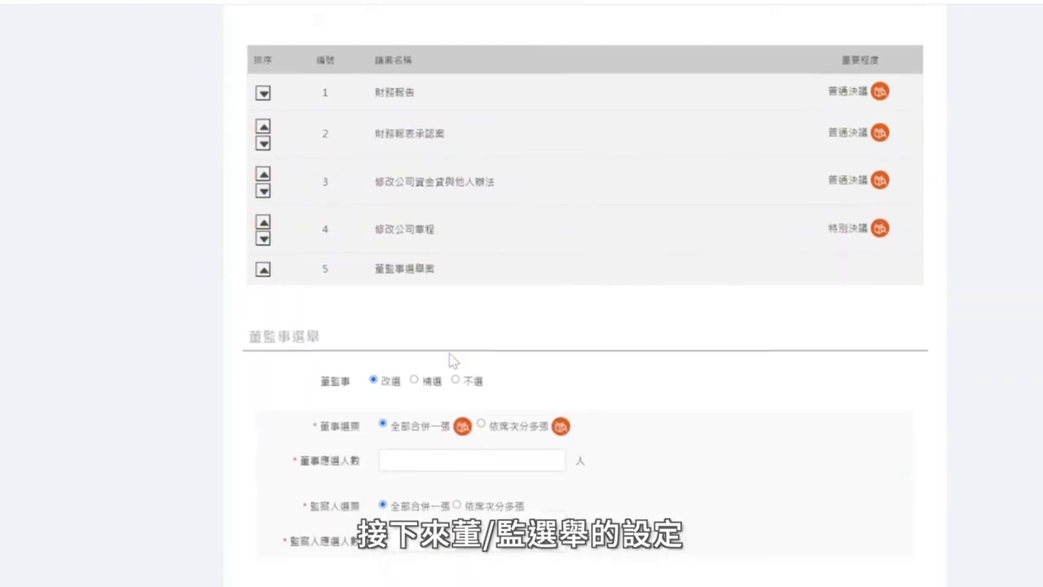
scroll(453, 361, down, 2)
click(559, 397)
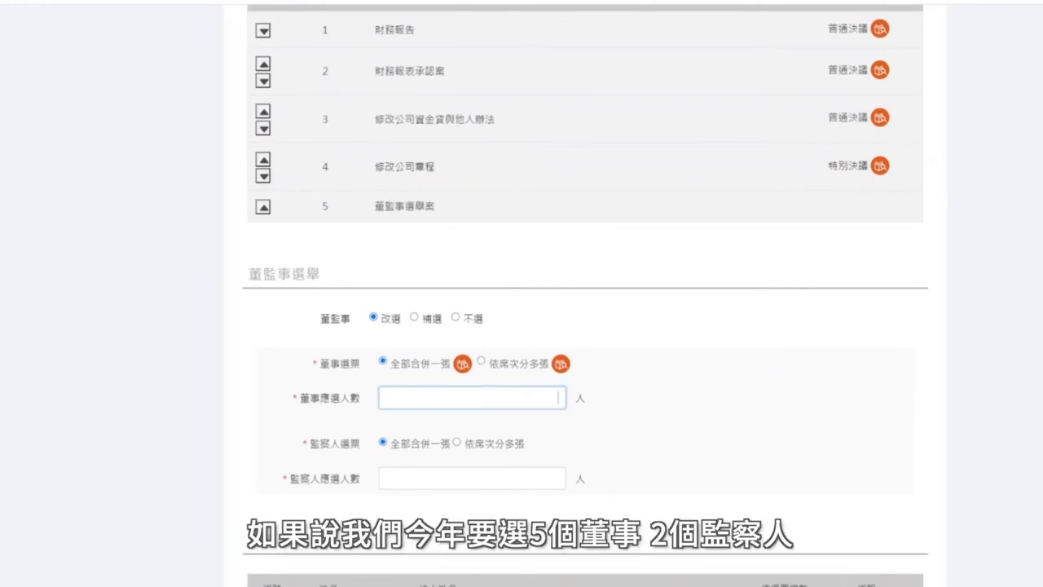
text(5)
click(558, 478)
text(2)
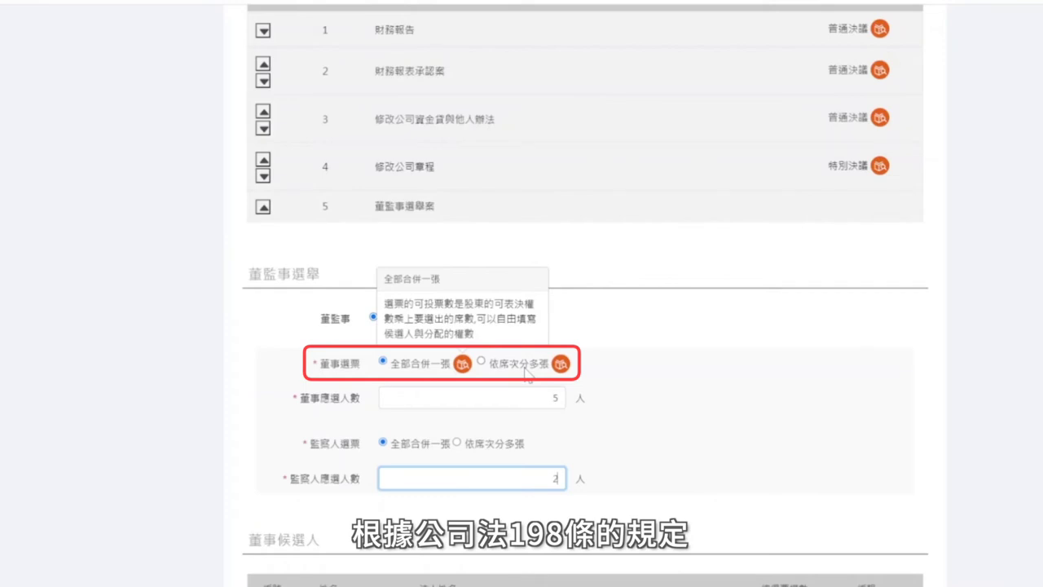
click(552, 398)
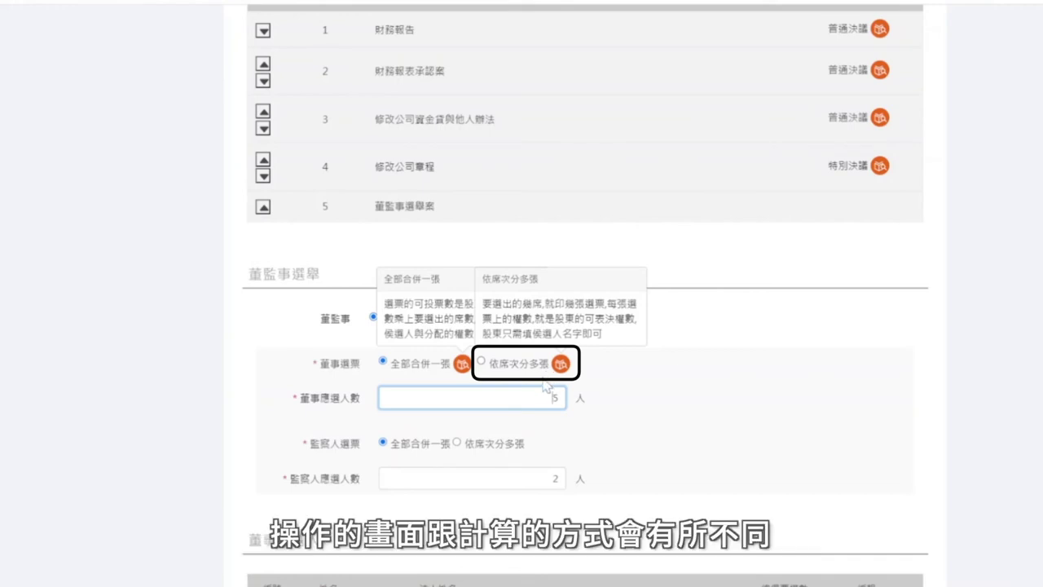
Add a director candidate of type 本國國人 by entering the shareholder account number (戶號), and save the candidate.
scroll(546, 387, down, 5)
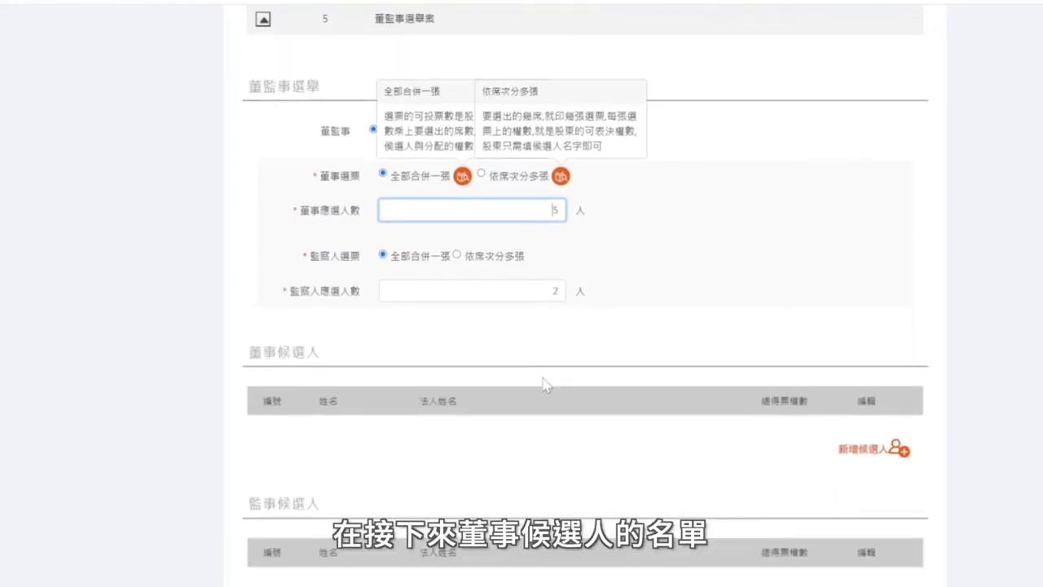
scroll(546, 387, down, 2)
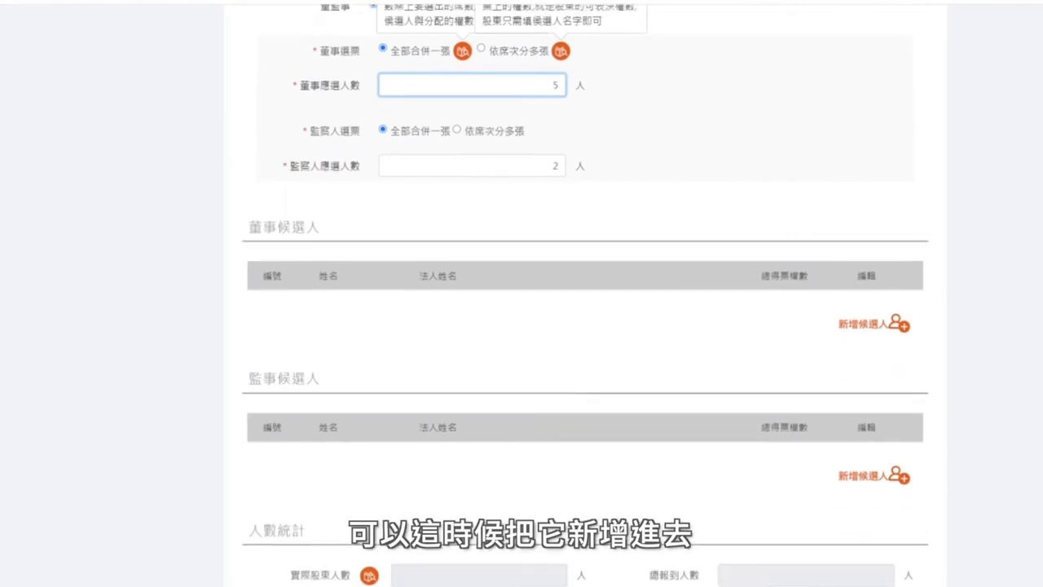
click(868, 333)
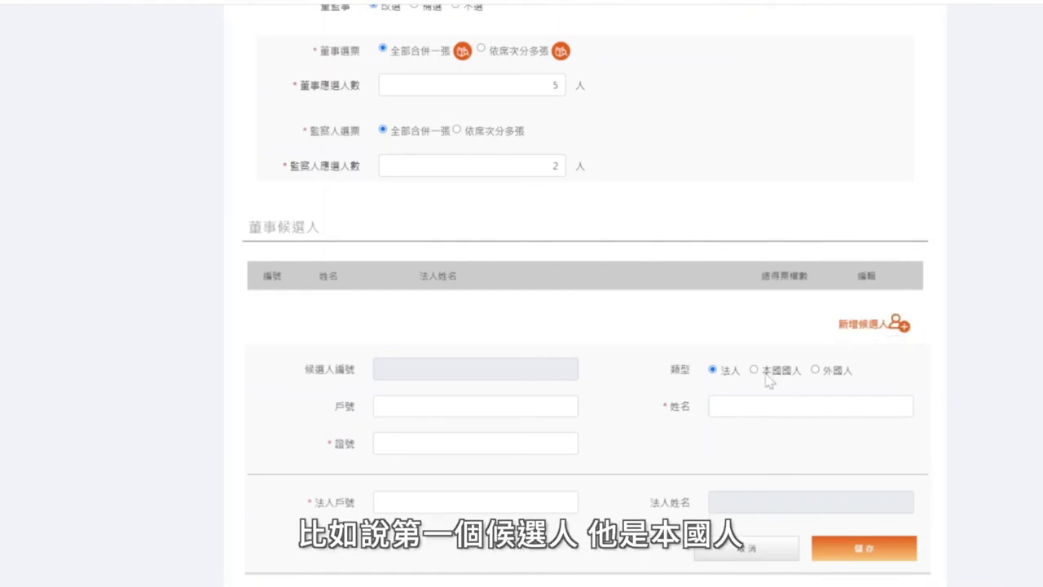
click(754, 370)
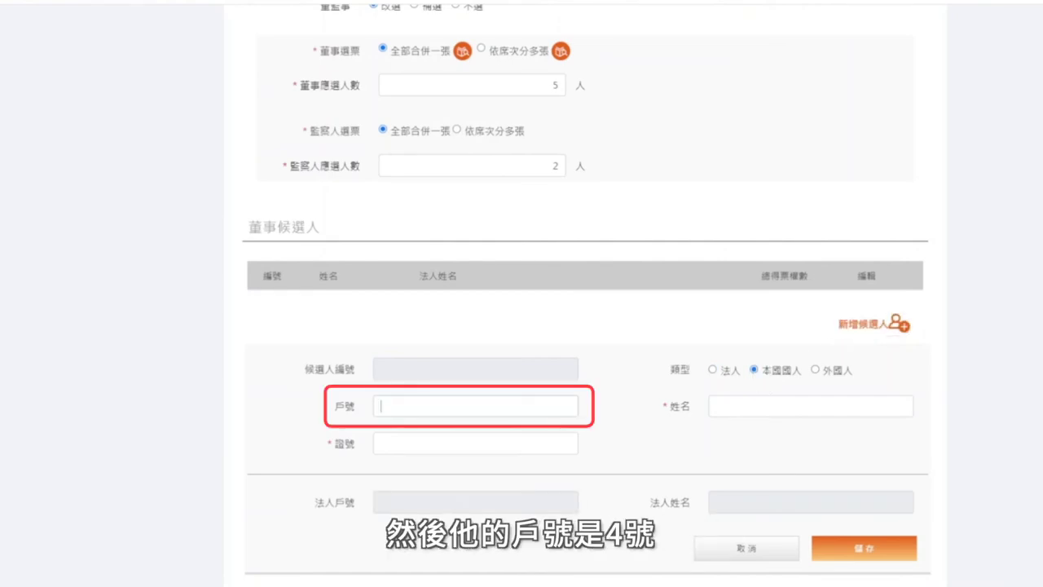
click(457, 406)
text(4)
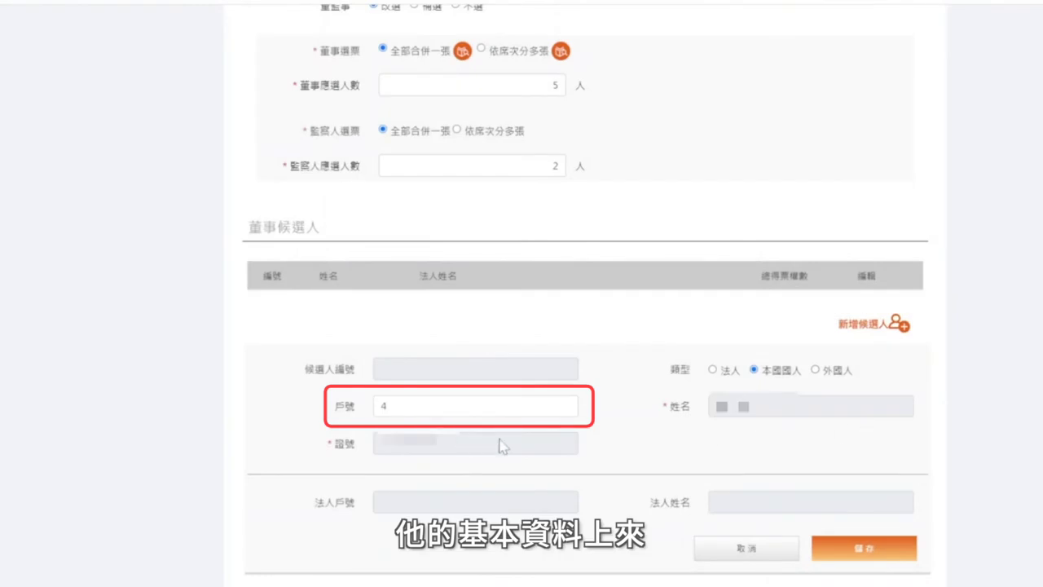
scroll(705, 466, down, 1)
scroll(705, 466, down, 2)
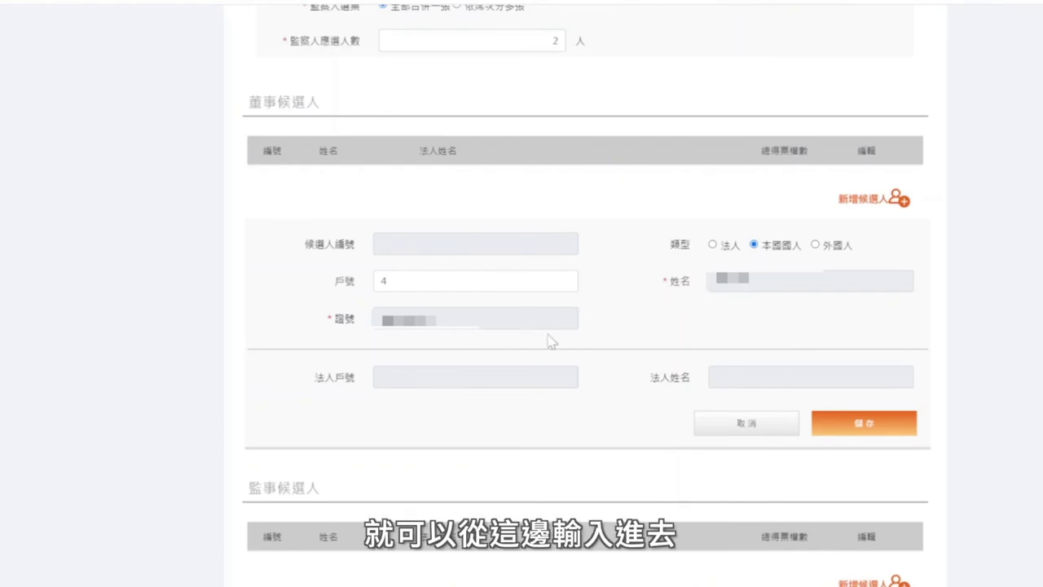
click(862, 423)
click(530, 256)
scroll(570, 355, down, 1)
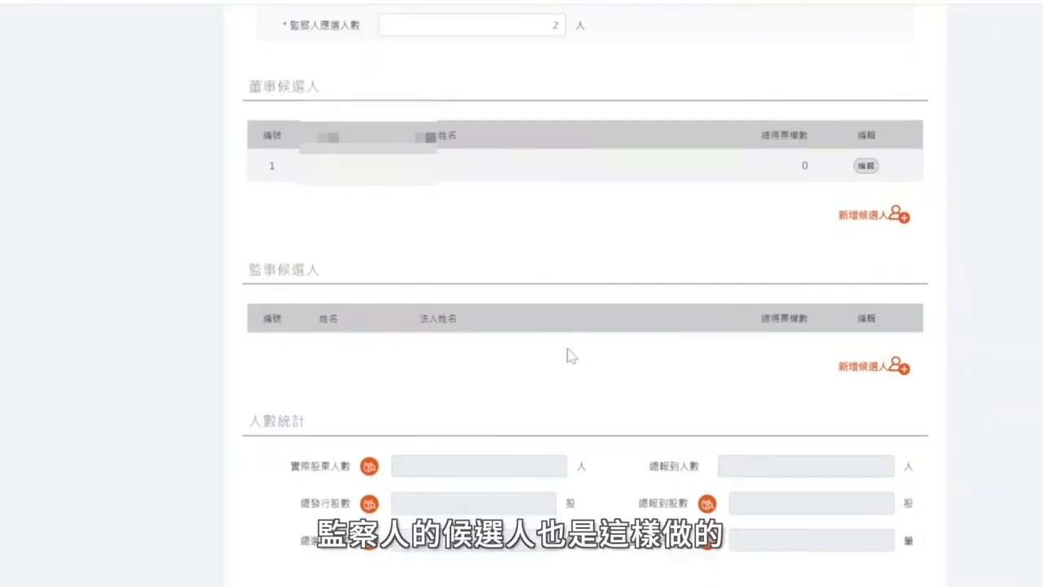
scroll(562, 342, down, 3)
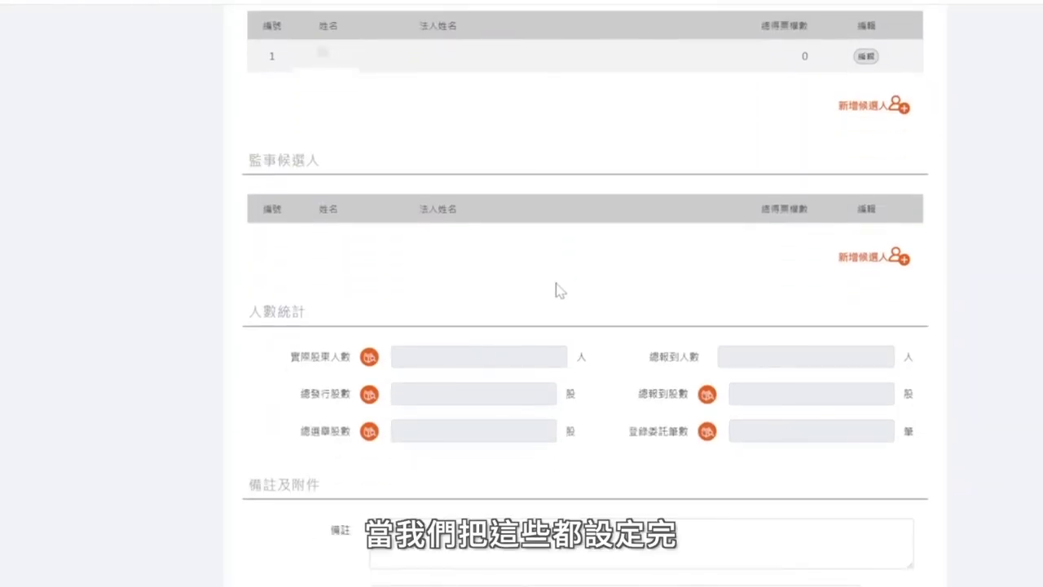
Save the complete shareholders' meeting record with all its settings and acknowledge the confirmation.
scroll(601, 263, down, 5)
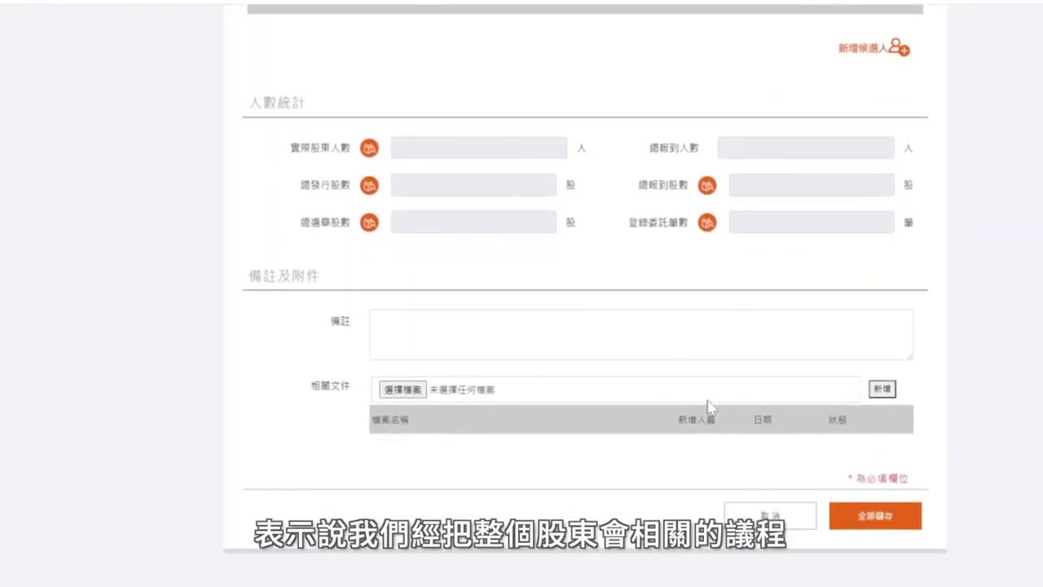
click(861, 524)
click(540, 251)
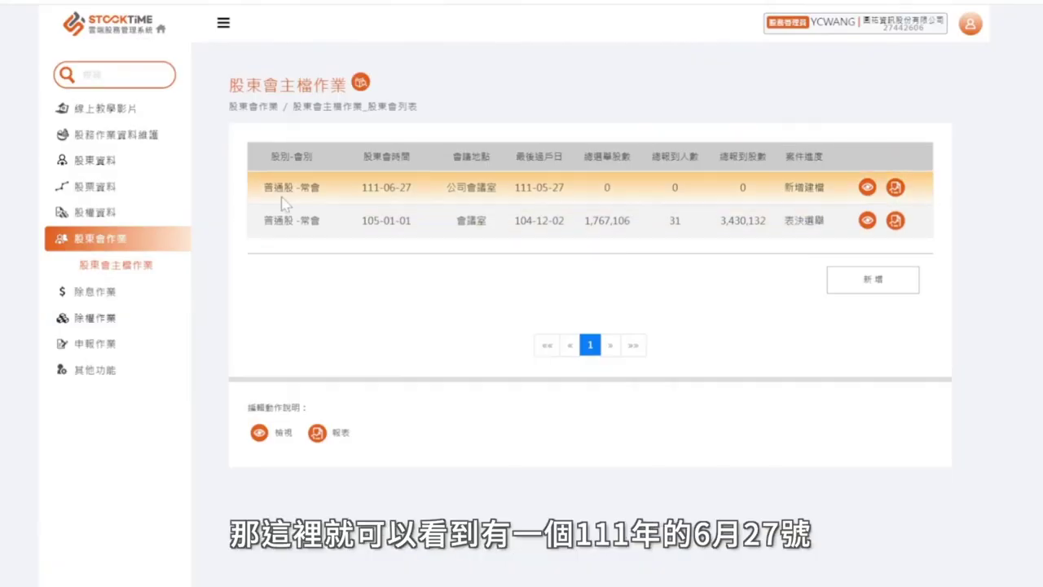
View the 111-06-27 shareholders' meeting record and review its printable schedule (股東會時程列印) from start to end, closing the report when done.
click(867, 187)
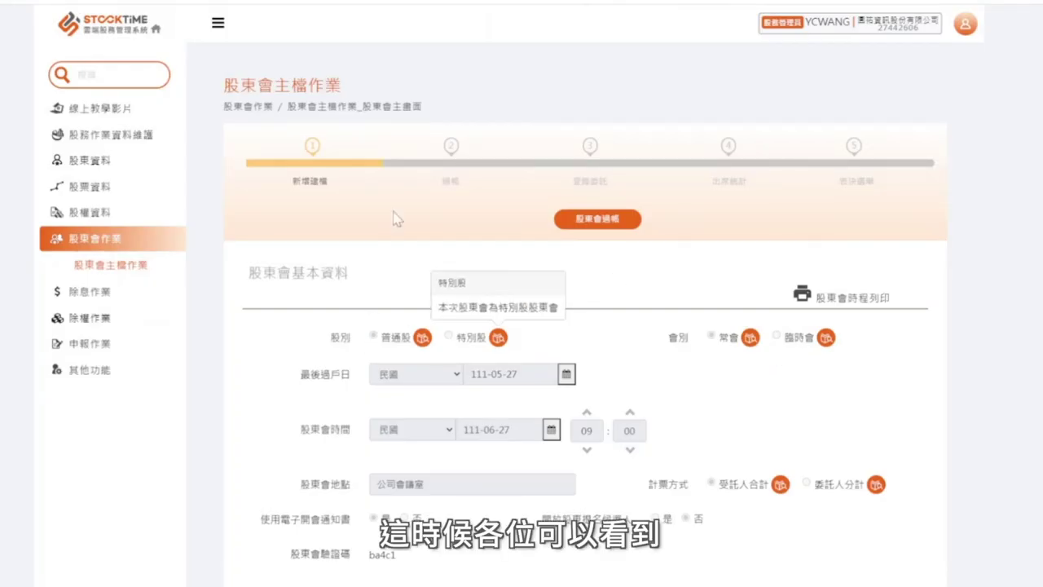
click(856, 304)
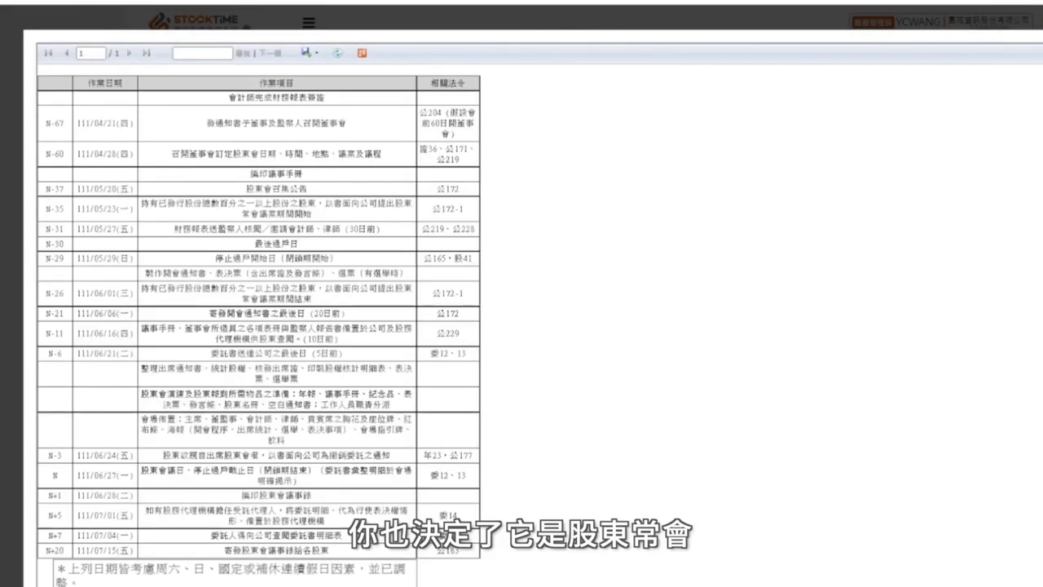
scroll(189, 381, down, 3)
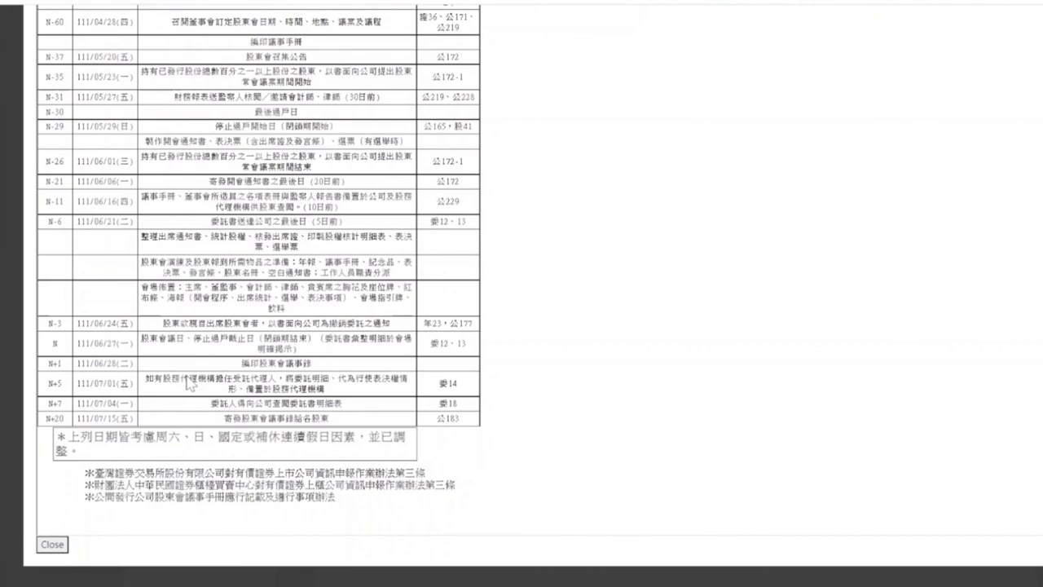
scroll(187, 380, up, 3)
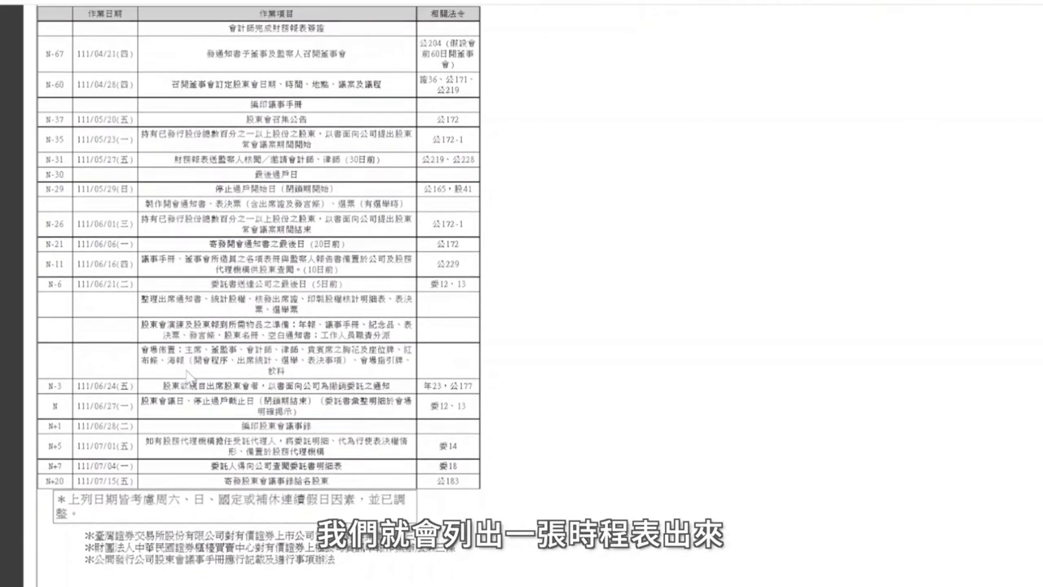
scroll(189, 376, down, 3)
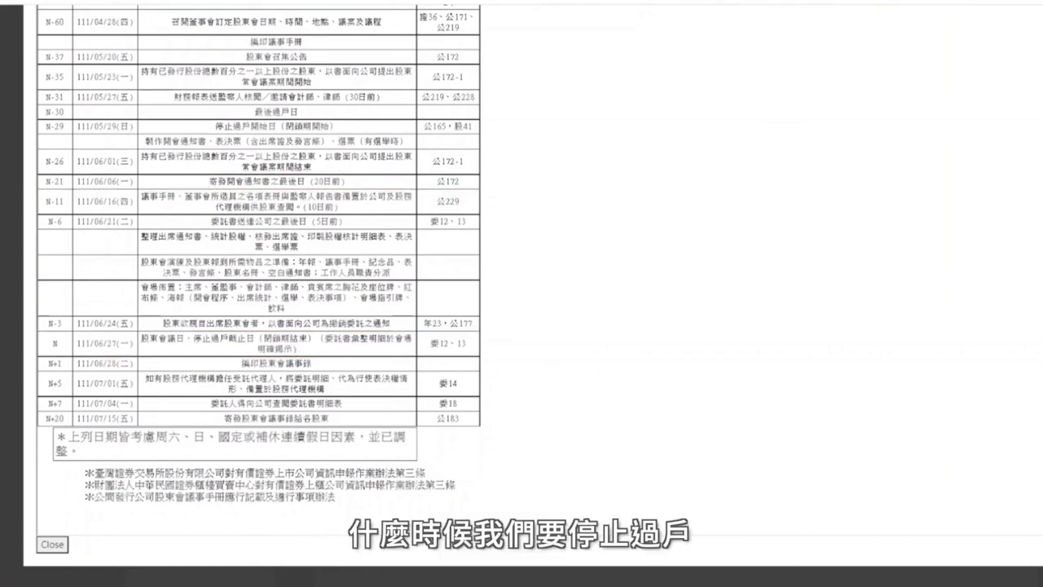
scroll(214, 176, up, 2)
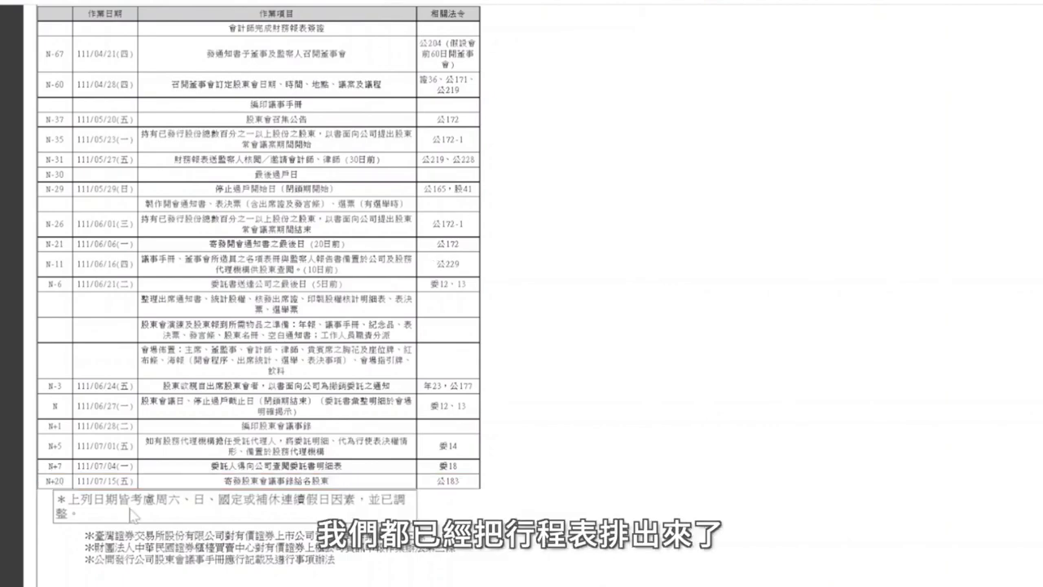
scroll(290, 213, down, 2)
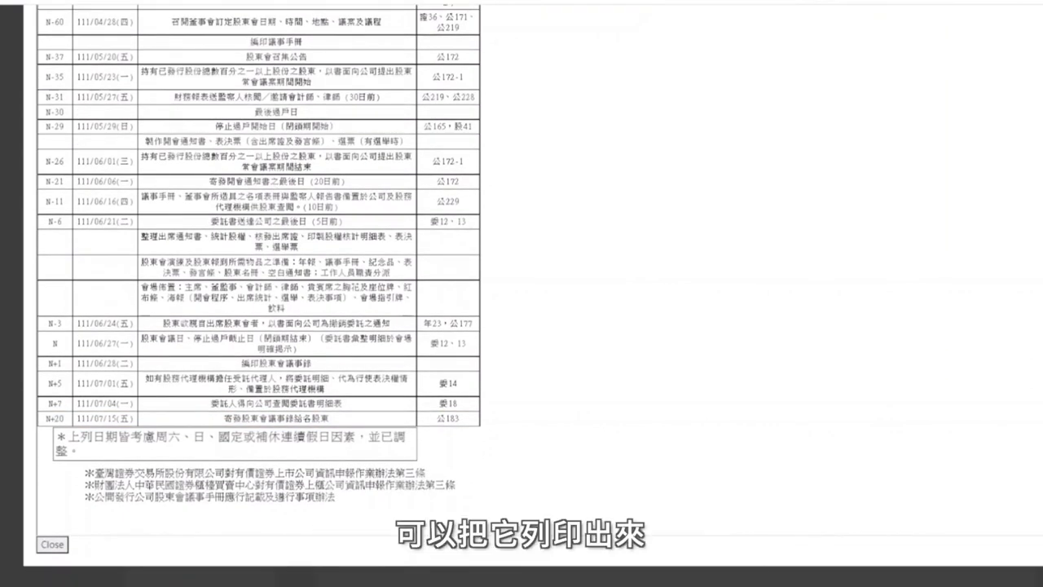
click(52, 544)
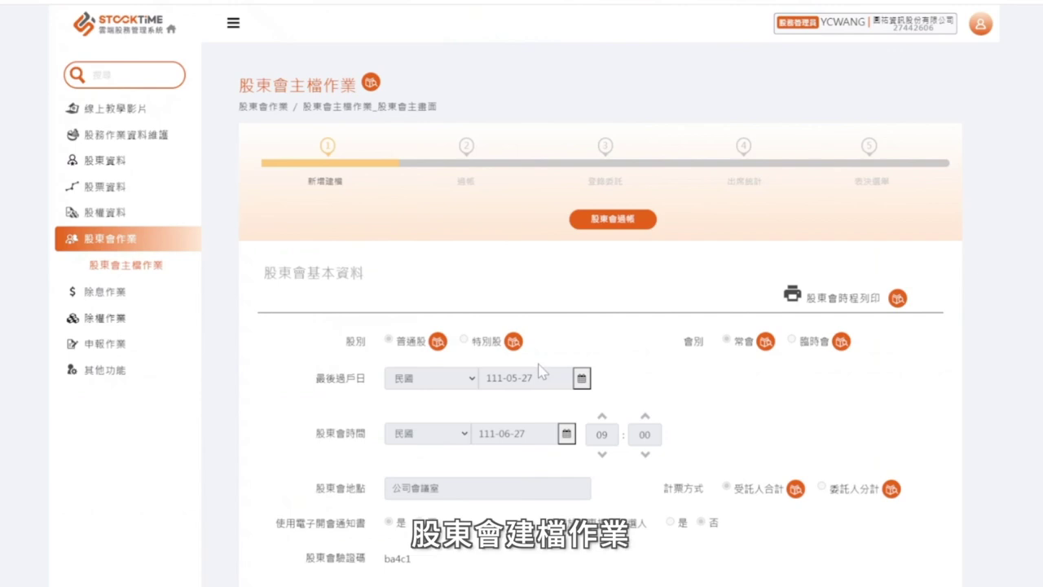